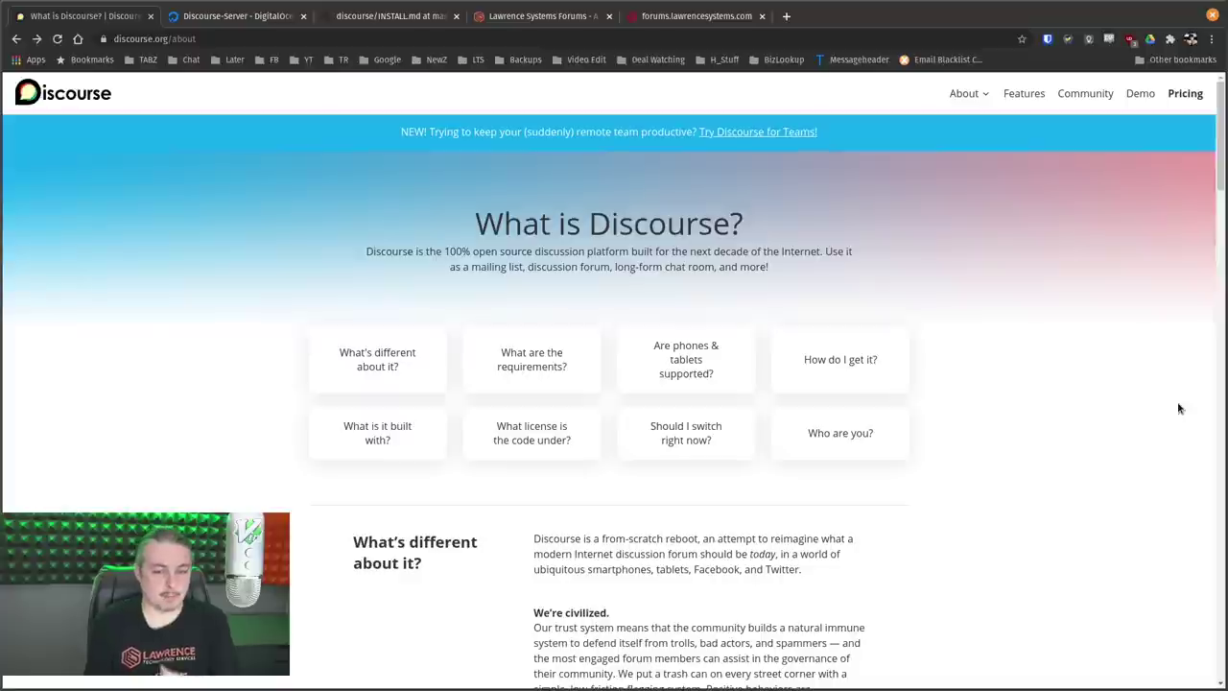
- Highlight the 'Uncompromisingly open source' passage on the Discourse About page
scroll(1084, 567, down, 5)
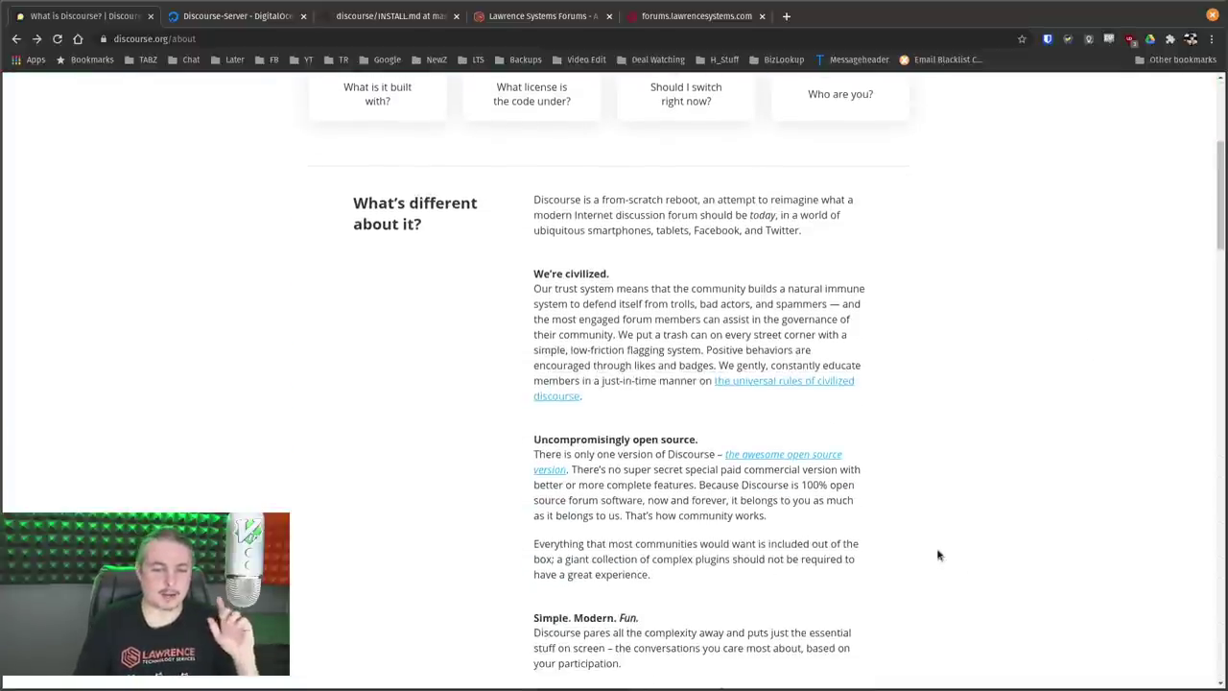
drag(528, 305, 714, 323)
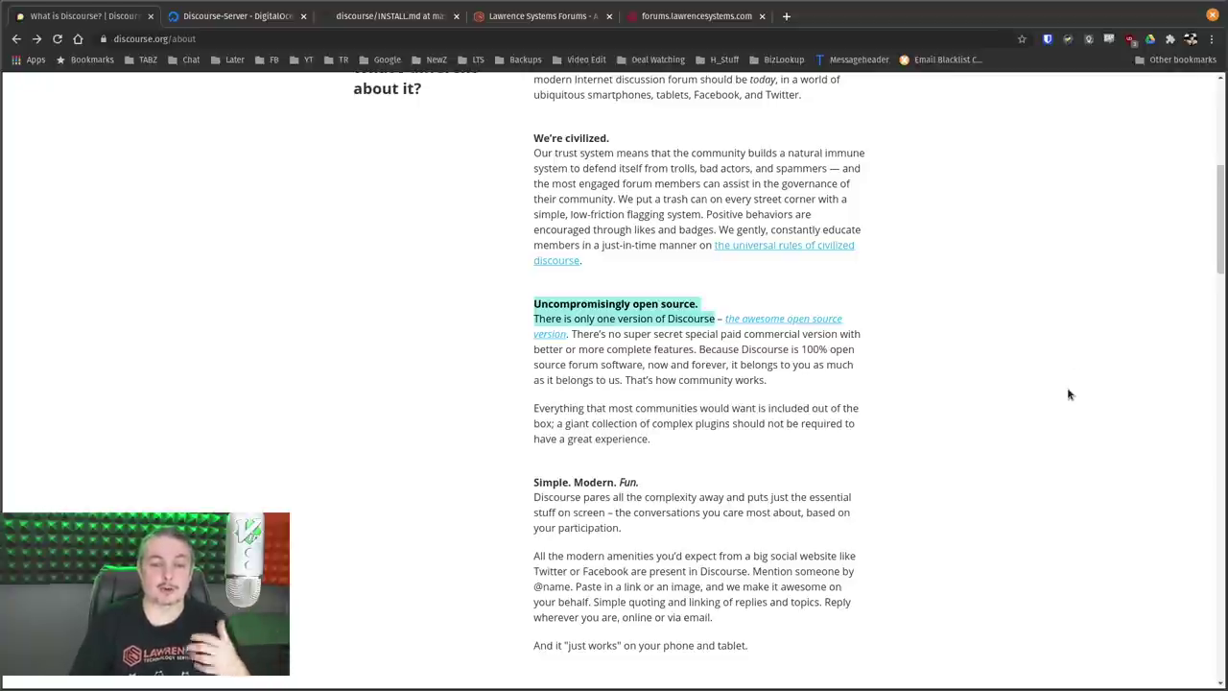
scroll(1069, 394, up, 5)
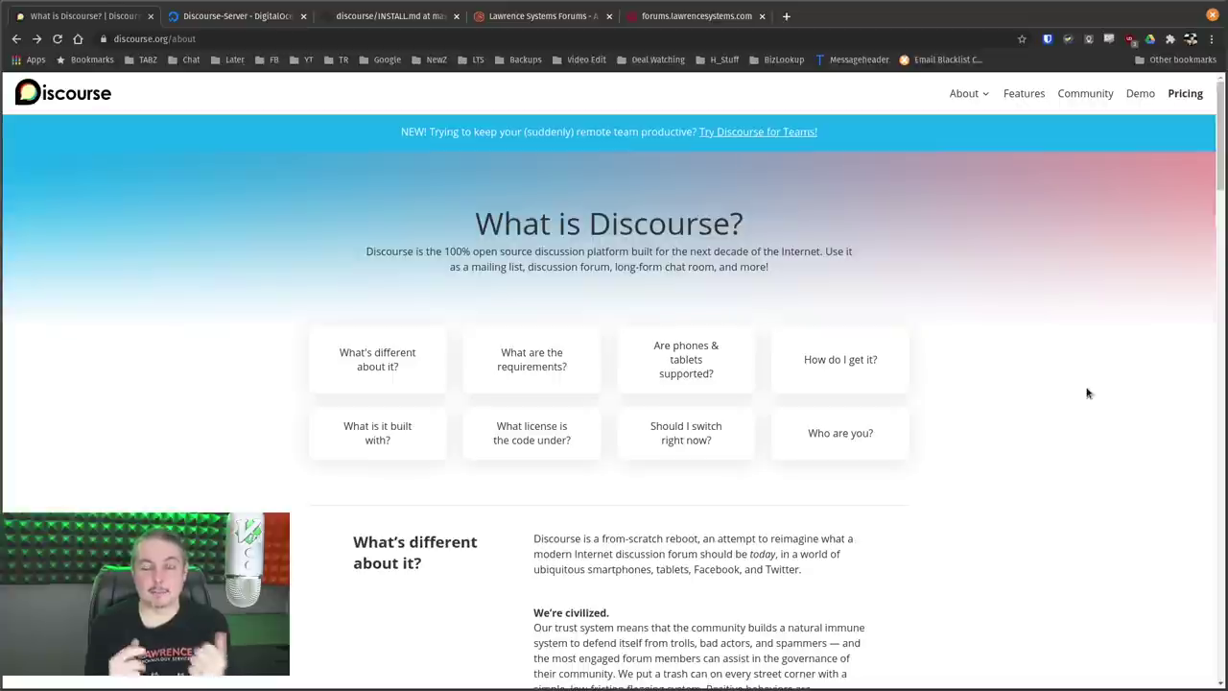
- Open the Discourse pricing page with its Standard, Business and Enterprise plans
click(1176, 98)
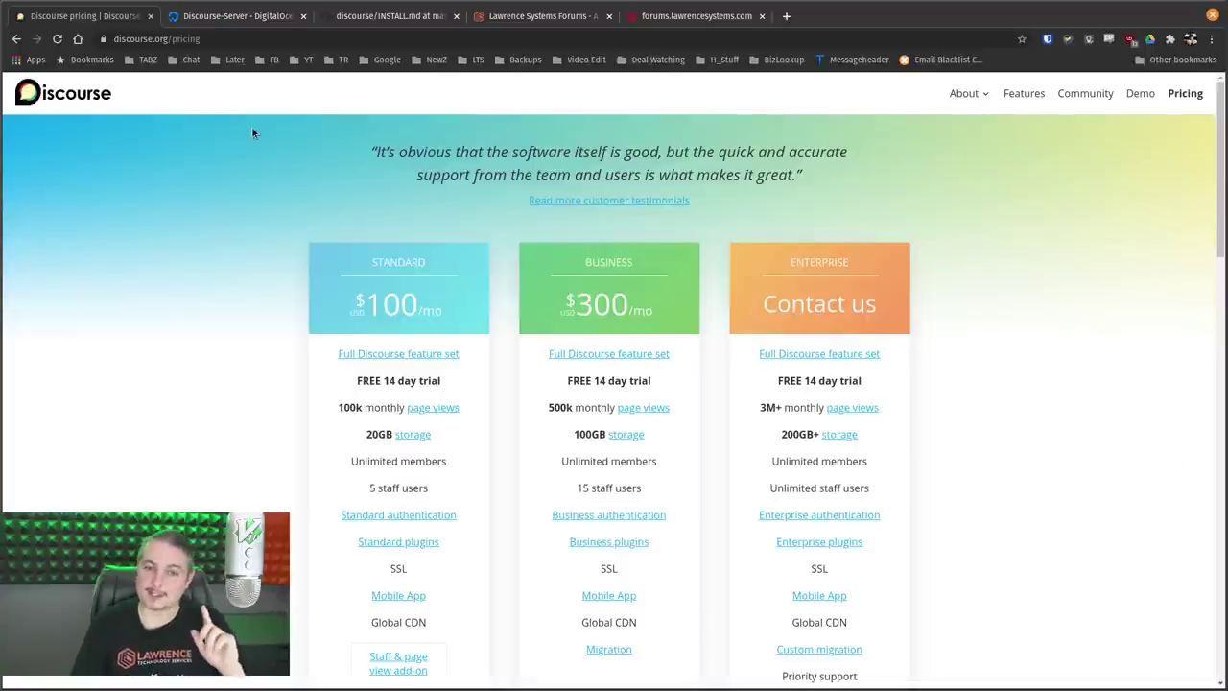
- Switch to the Discourse-Server droplet's bandwidth and CPU graphs in DigitalOcean
click(255, 21)
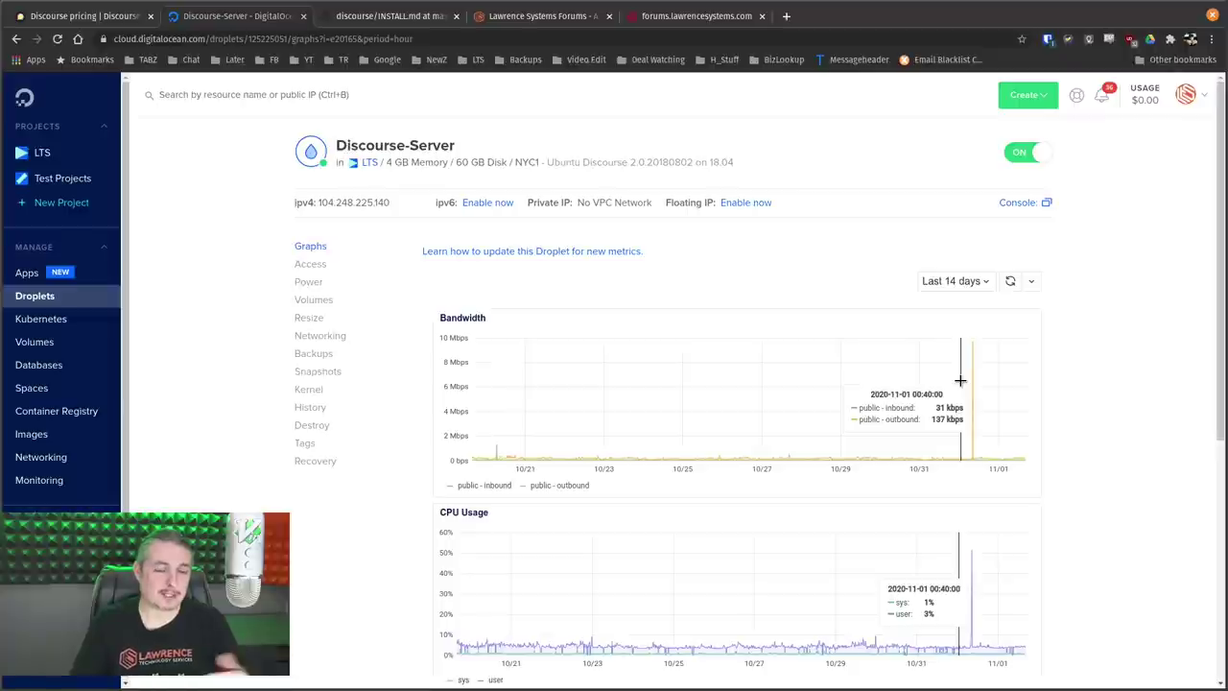
scroll(1110, 375, down, 2)
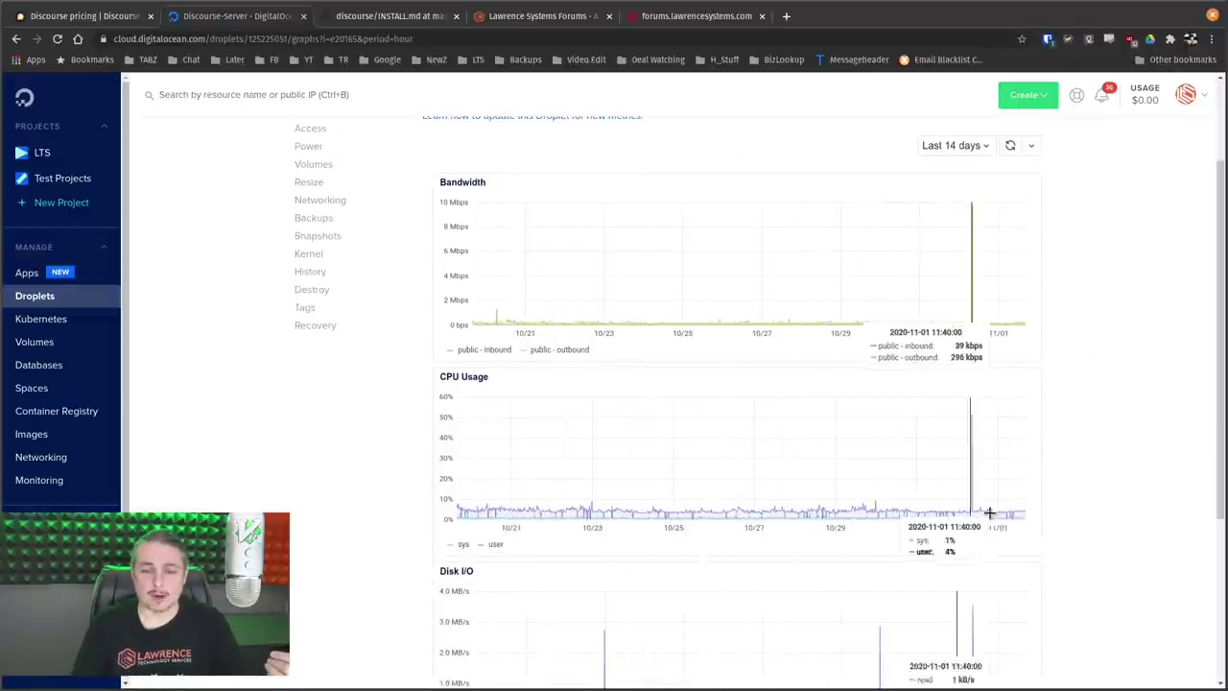
scroll(331, 278, up, 2)
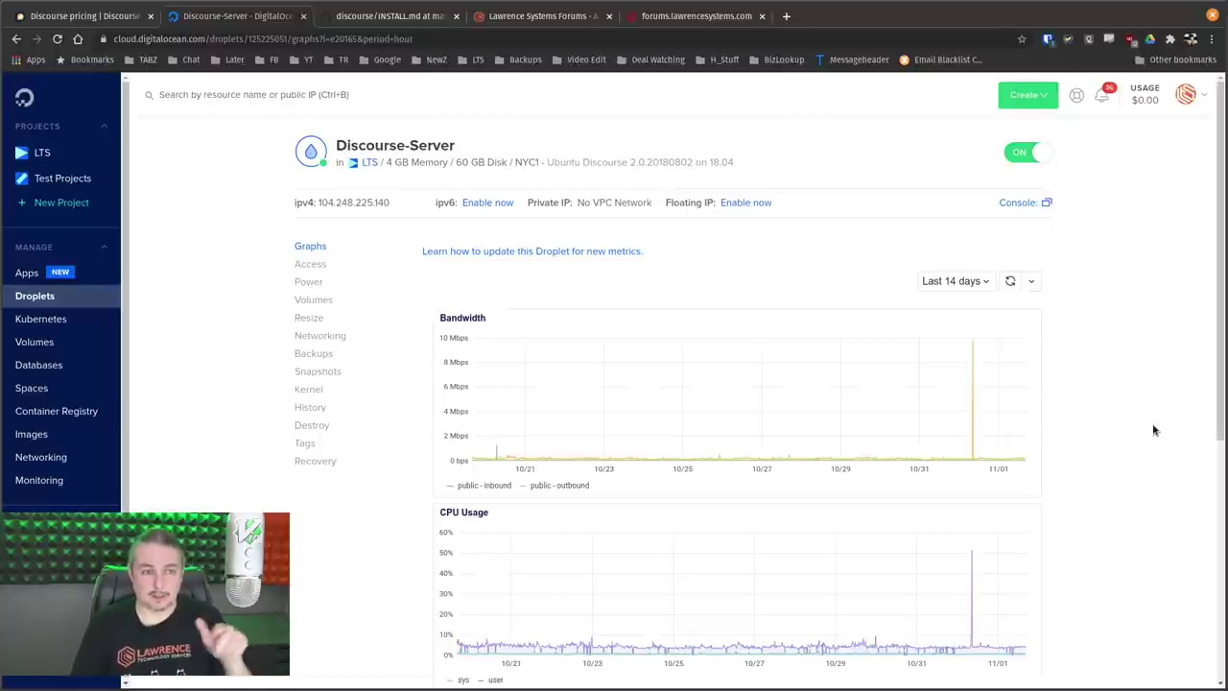
scroll(1154, 430, down, 1)
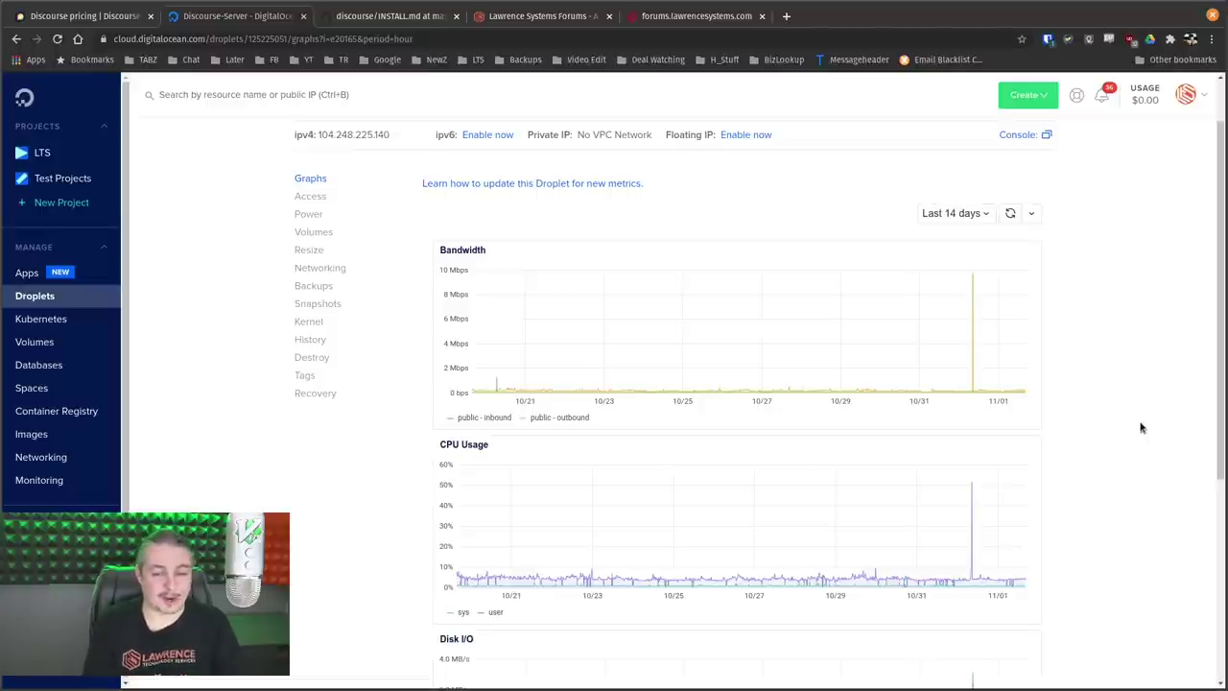
scroll(976, 431, down, 3)
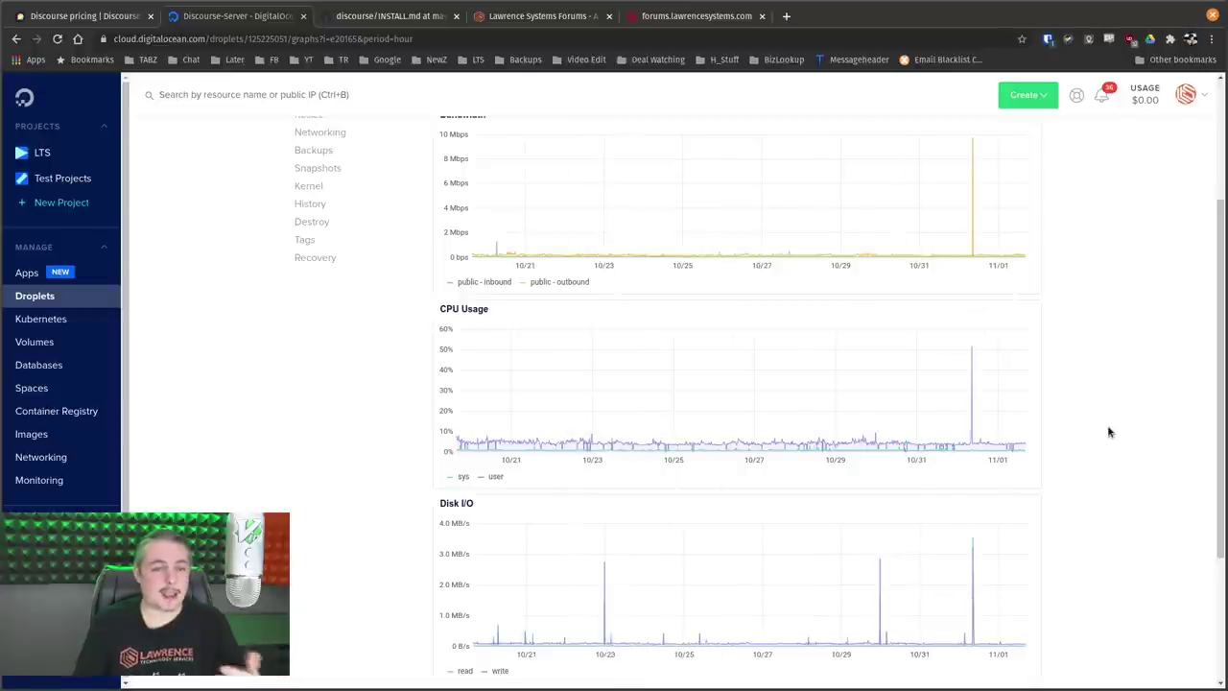
scroll(1108, 432, up, 3)
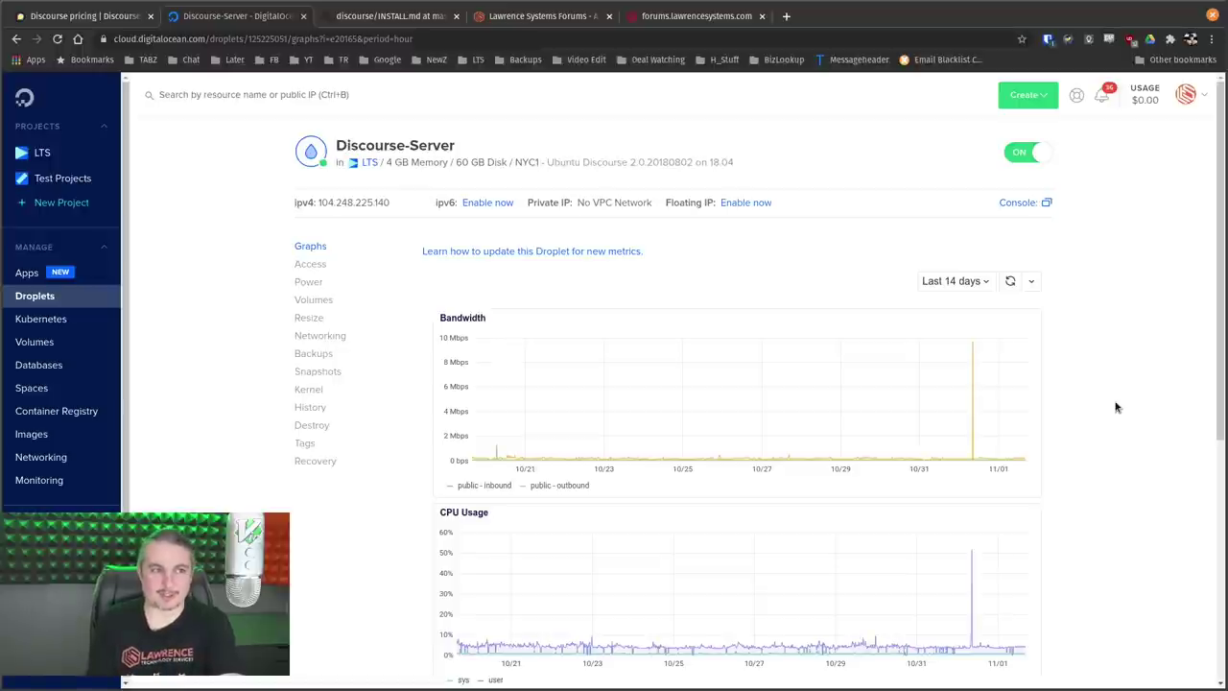
- Cycle through the pricing and droplet tabs to the Discourse INSTALL.md documentation on GitHub
click(114, 17)
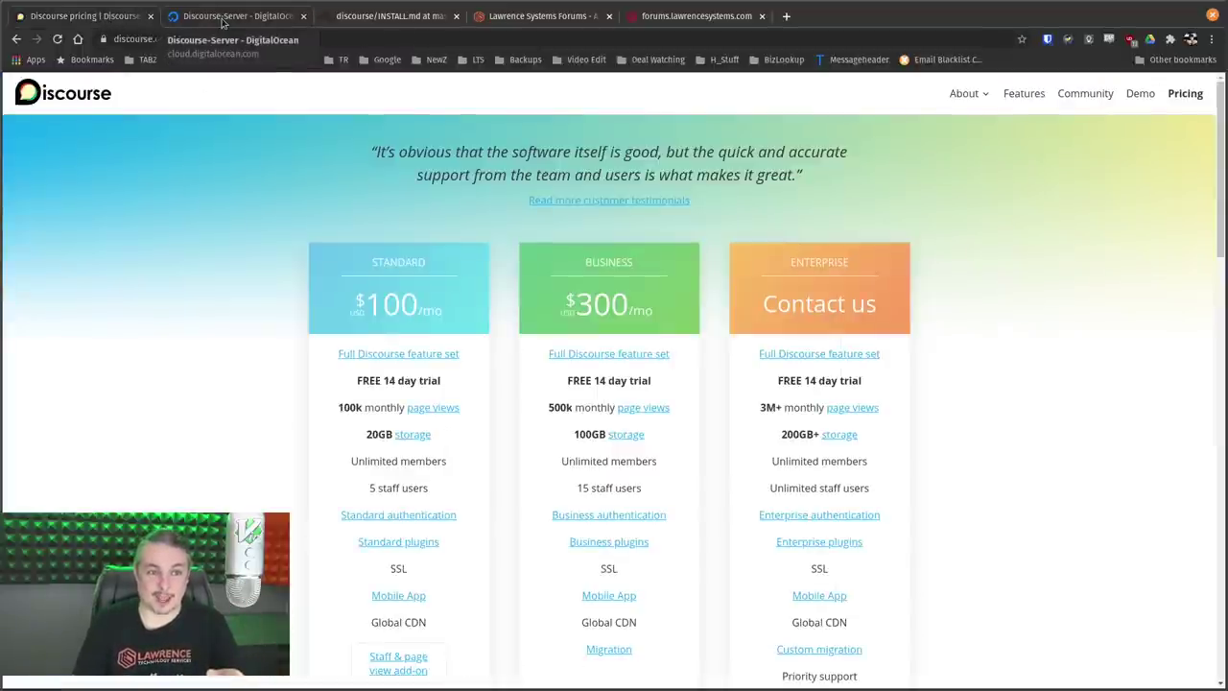
click(221, 17)
click(369, 17)
- Scroll to 'How Do I Install Discourse?', then bring up the forum's Mailgun sending overview
scroll(857, 261, up, 3)
scroll(857, 261, down, 1)
scroll(857, 261, down, 2)
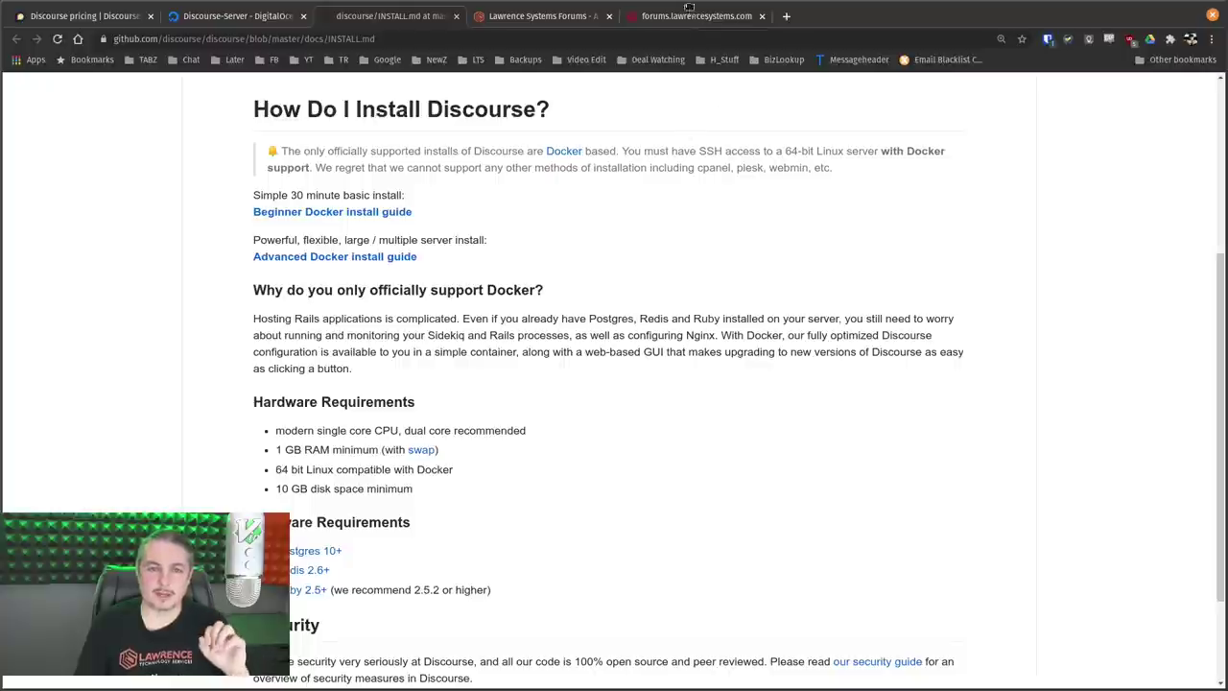
click(687, 18)
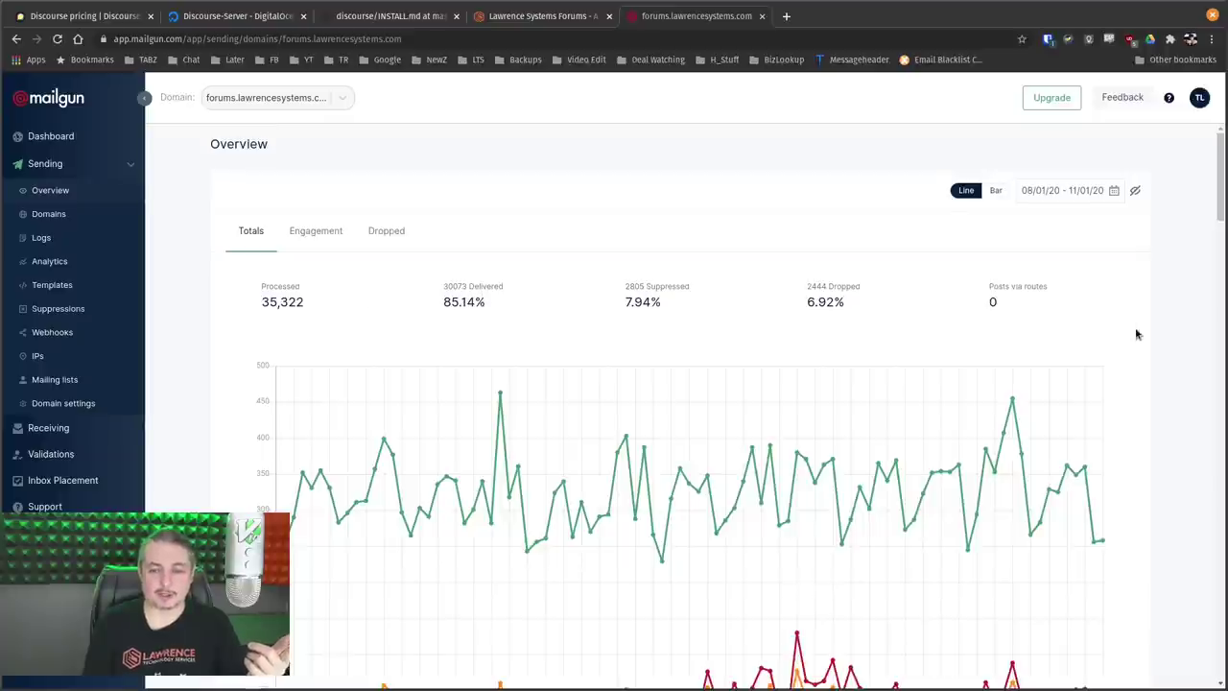
- Review Mailgun's delivery chart and table, then return to the Discourse-Server droplet graphs
scroll(1137, 334, down, 3)
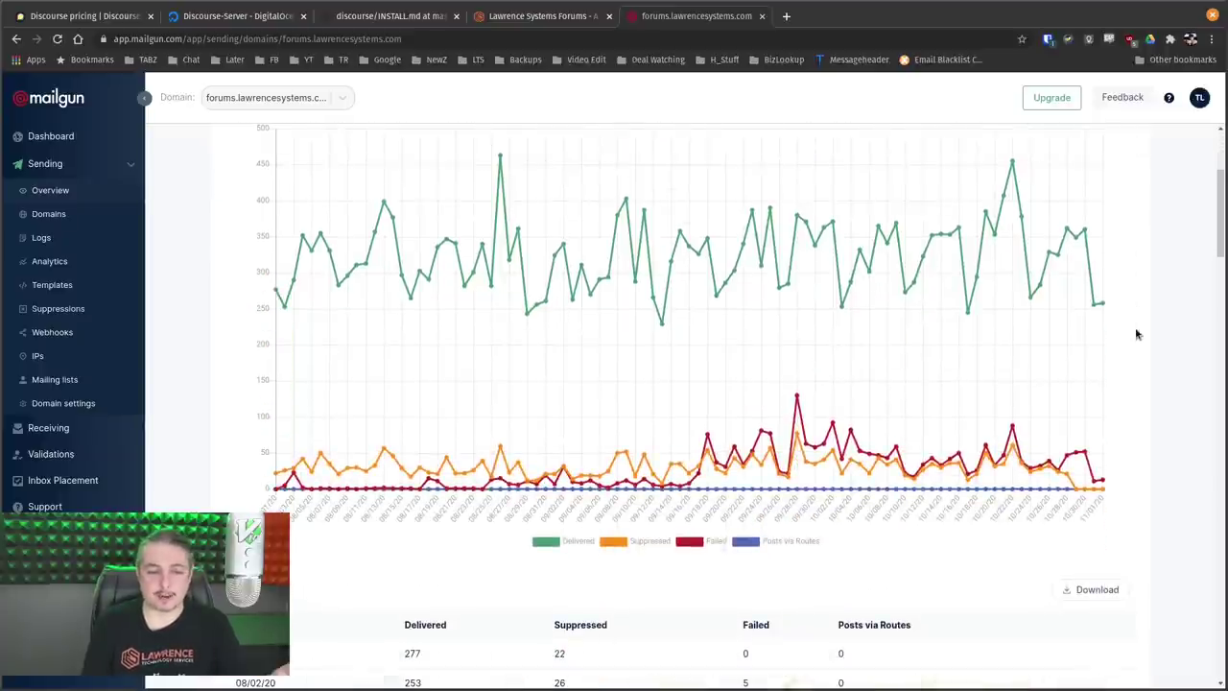
scroll(1136, 334, up, 2)
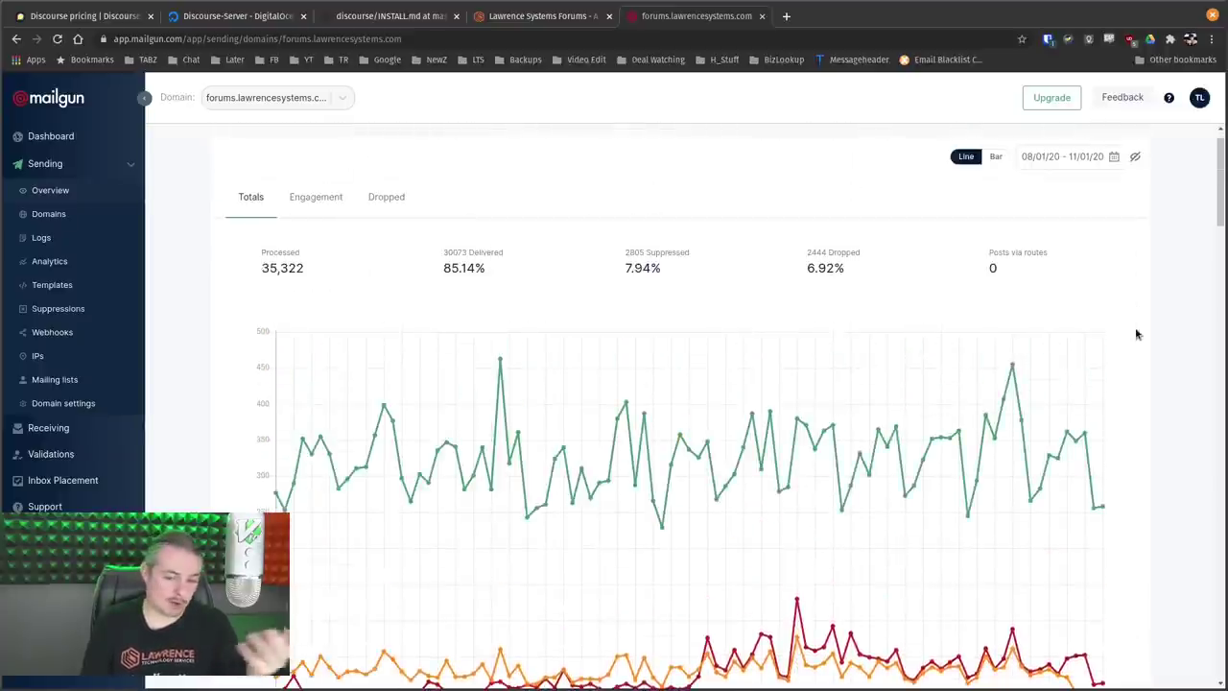
scroll(1138, 332, down, 3)
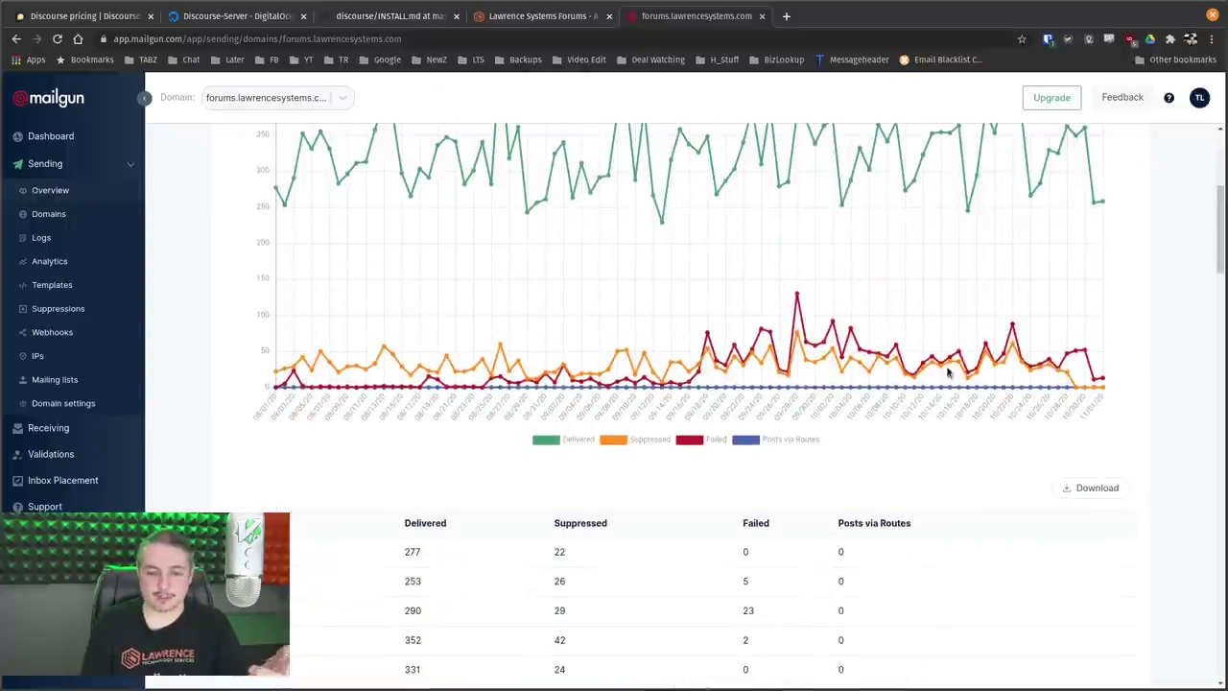
scroll(1147, 357, up, 4)
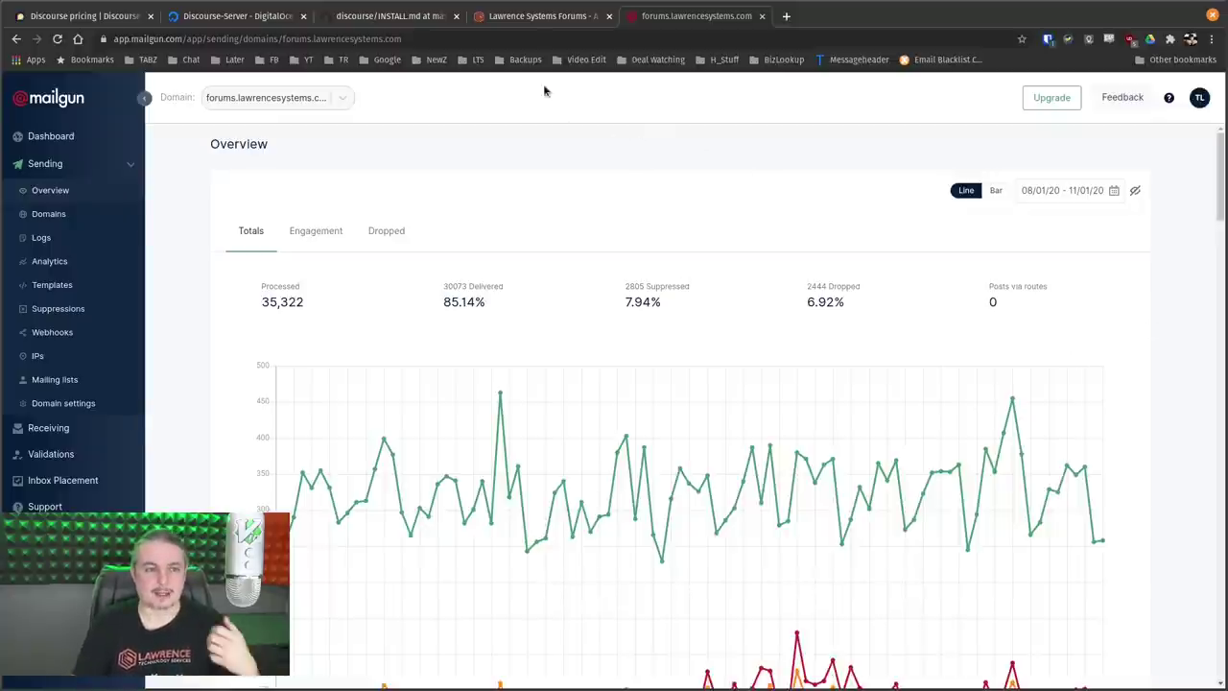
click(213, 27)
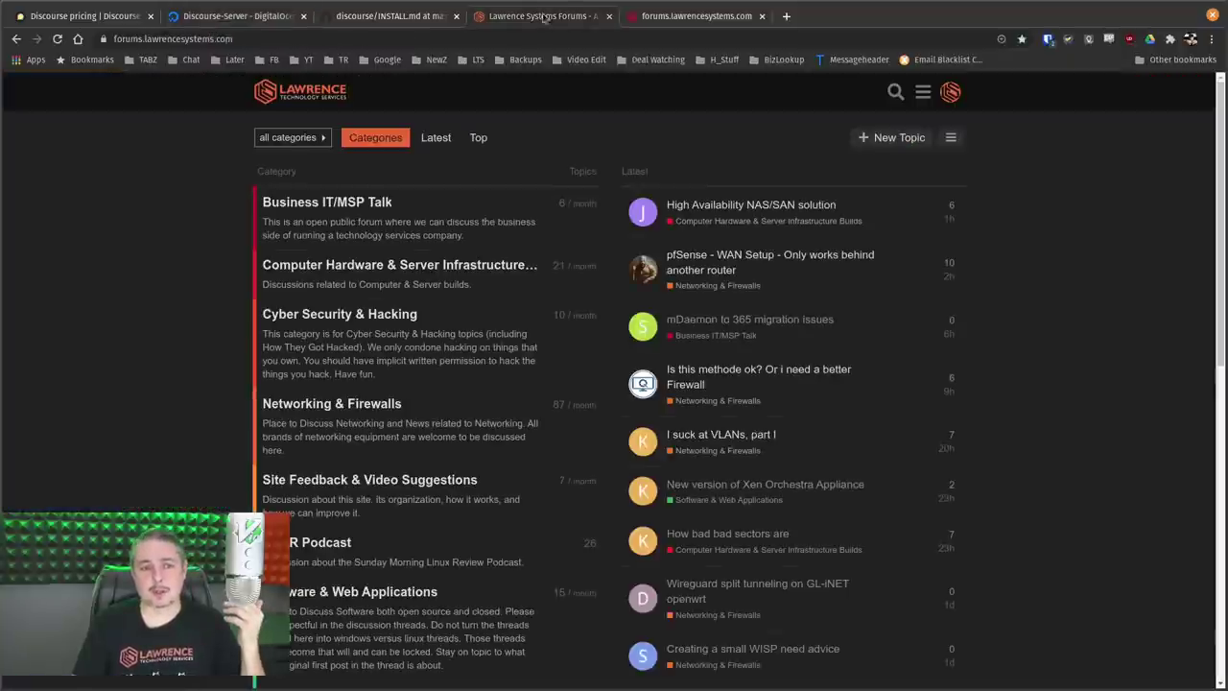
- Open the Lawrence Systems forum's admin dashboard from its navigation menu
click(543, 14)
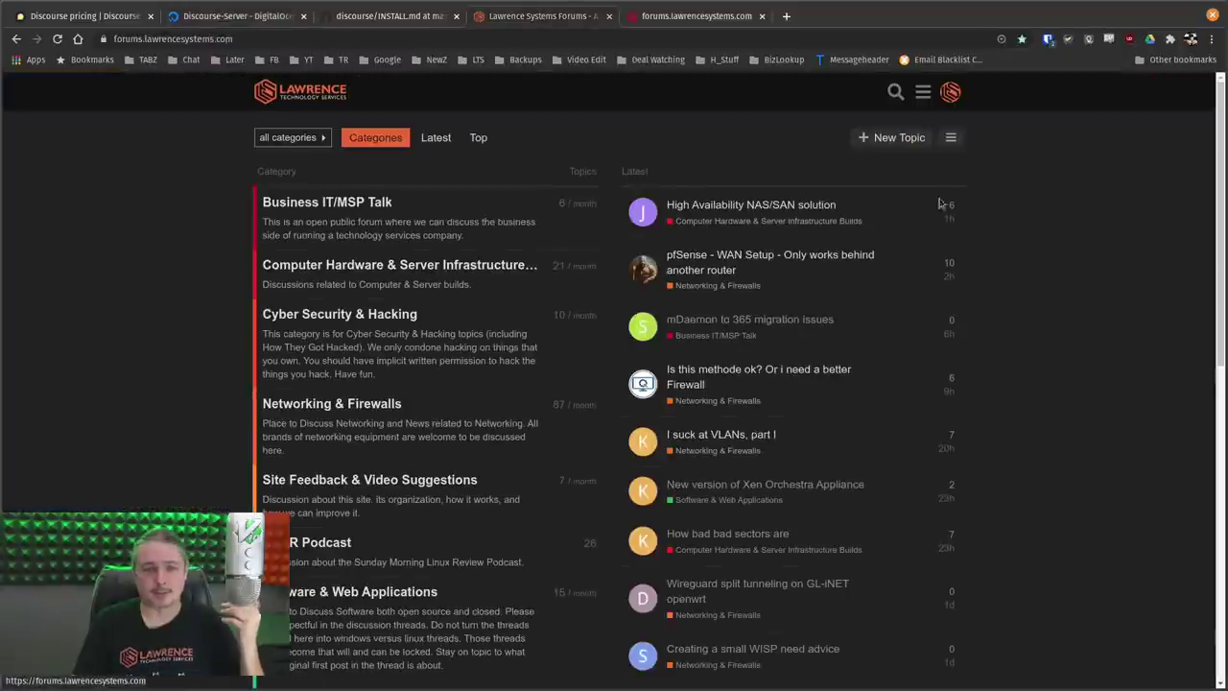
click(949, 93)
click(923, 93)
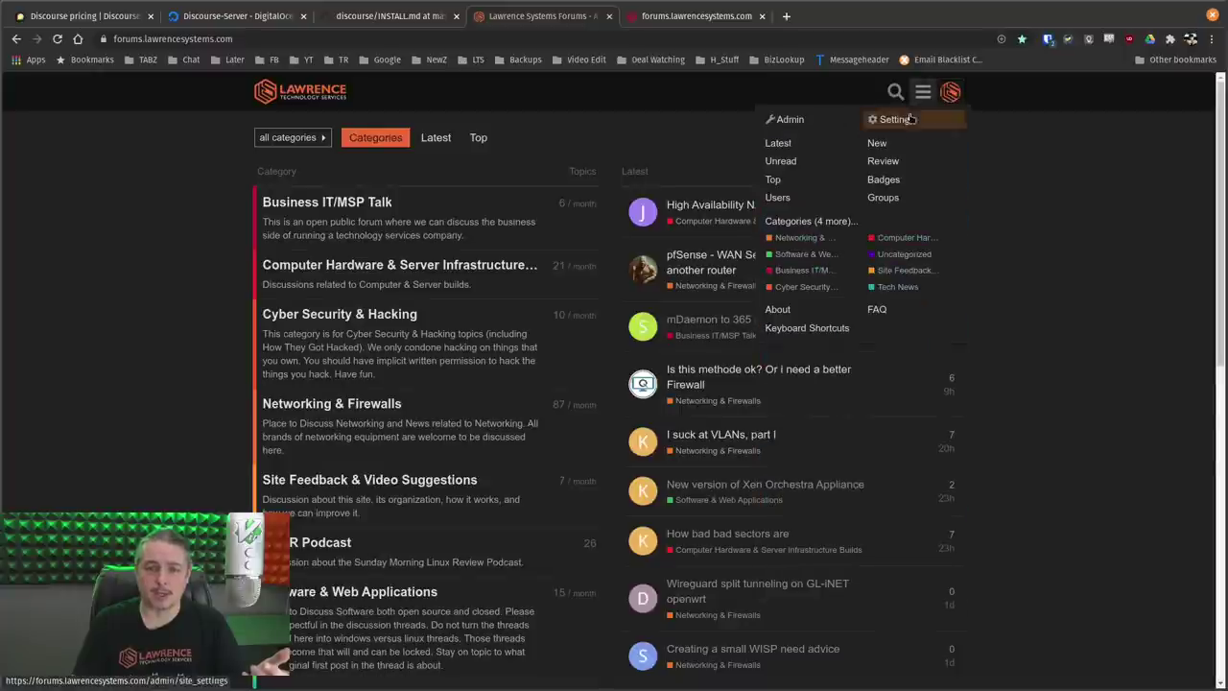
click(812, 115)
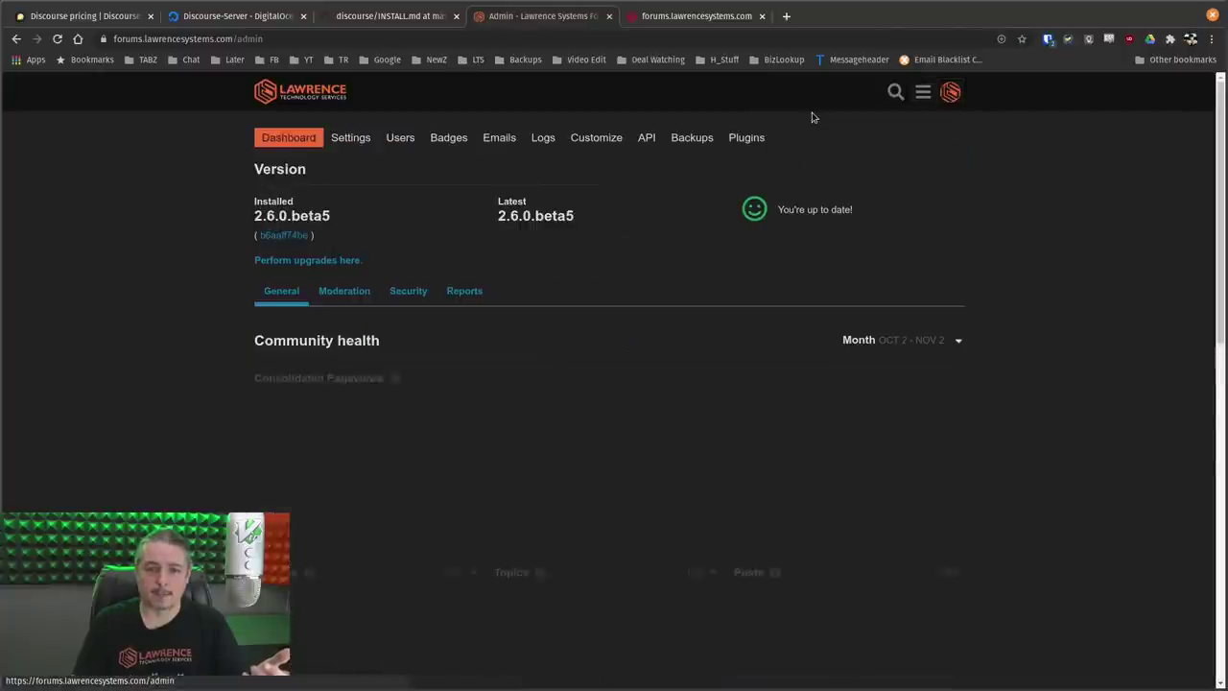
- Change the Community health period from Month to Year and review the yearly charts
click(902, 340)
click(887, 374)
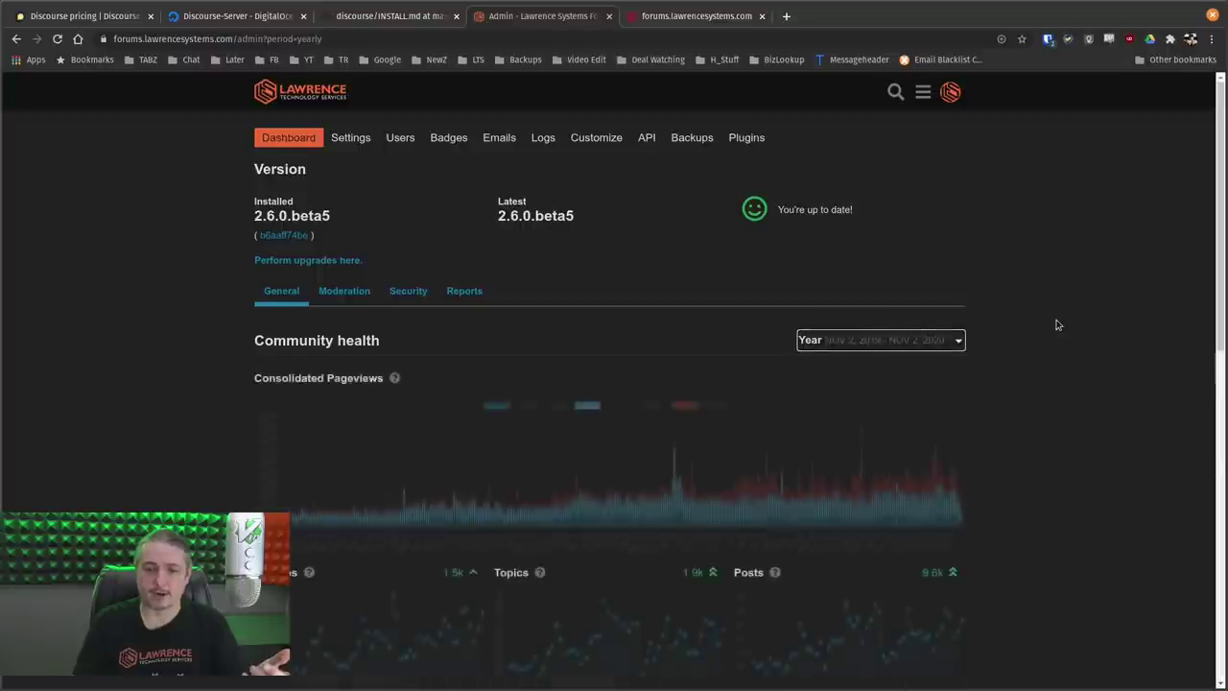
scroll(863, 307, down, 4)
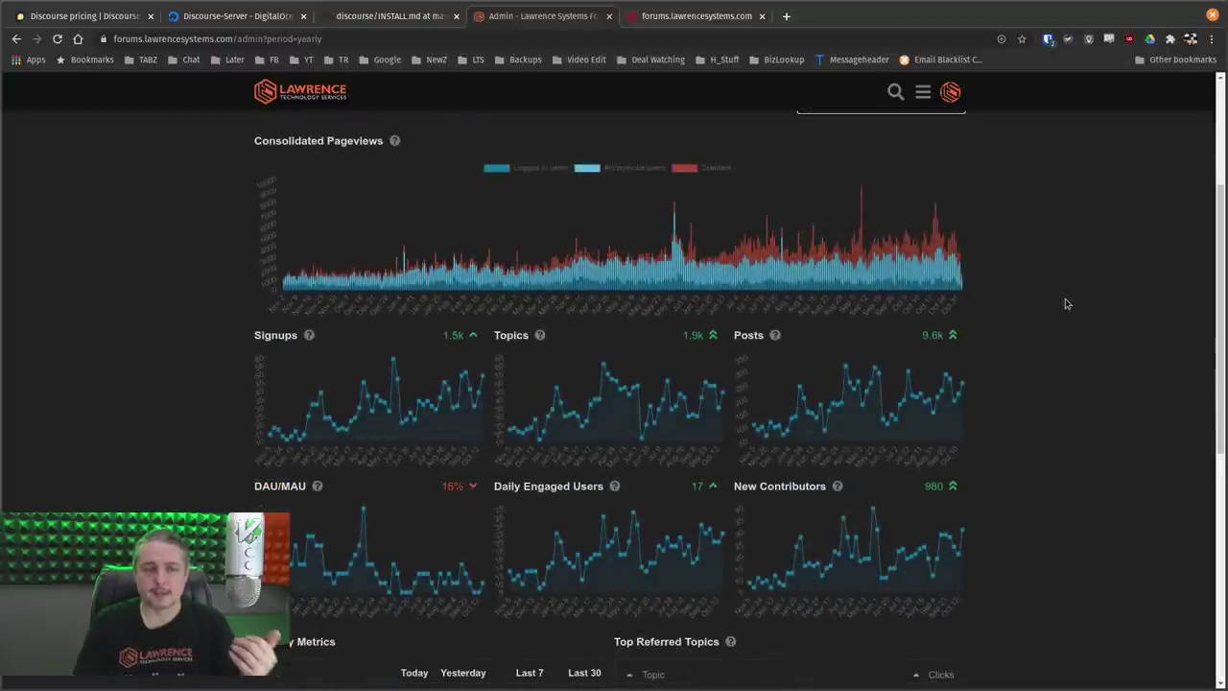
scroll(1065, 301, up, 3)
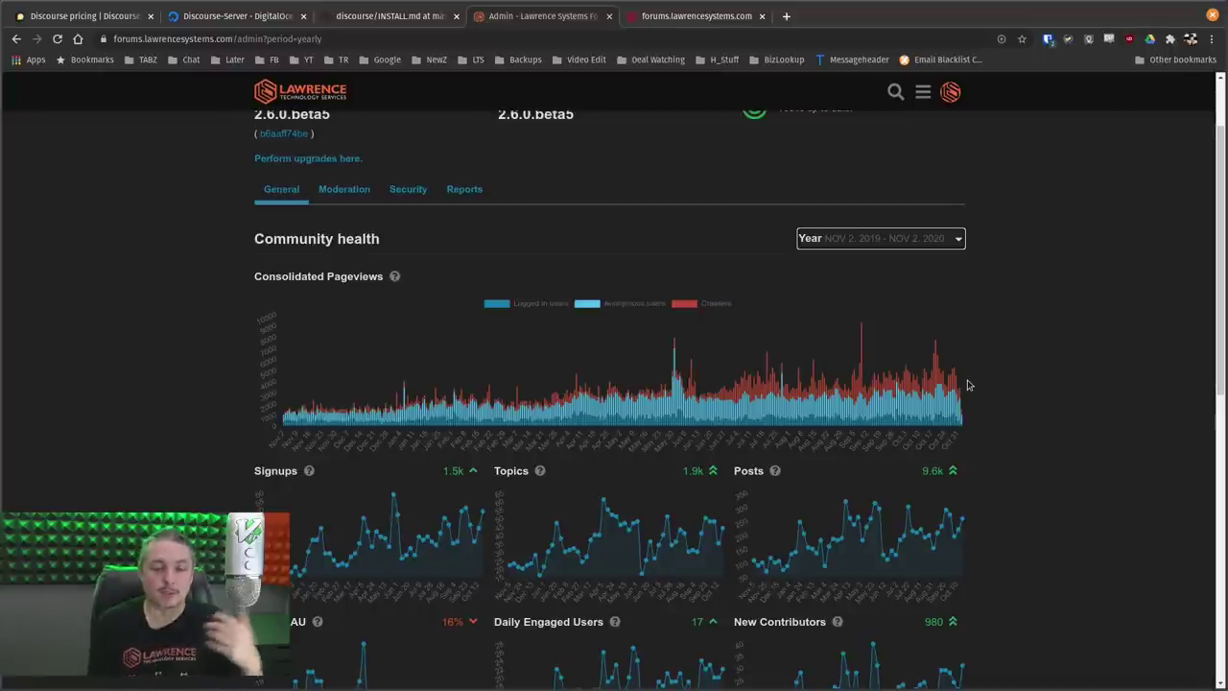
scroll(979, 383, up, 1)
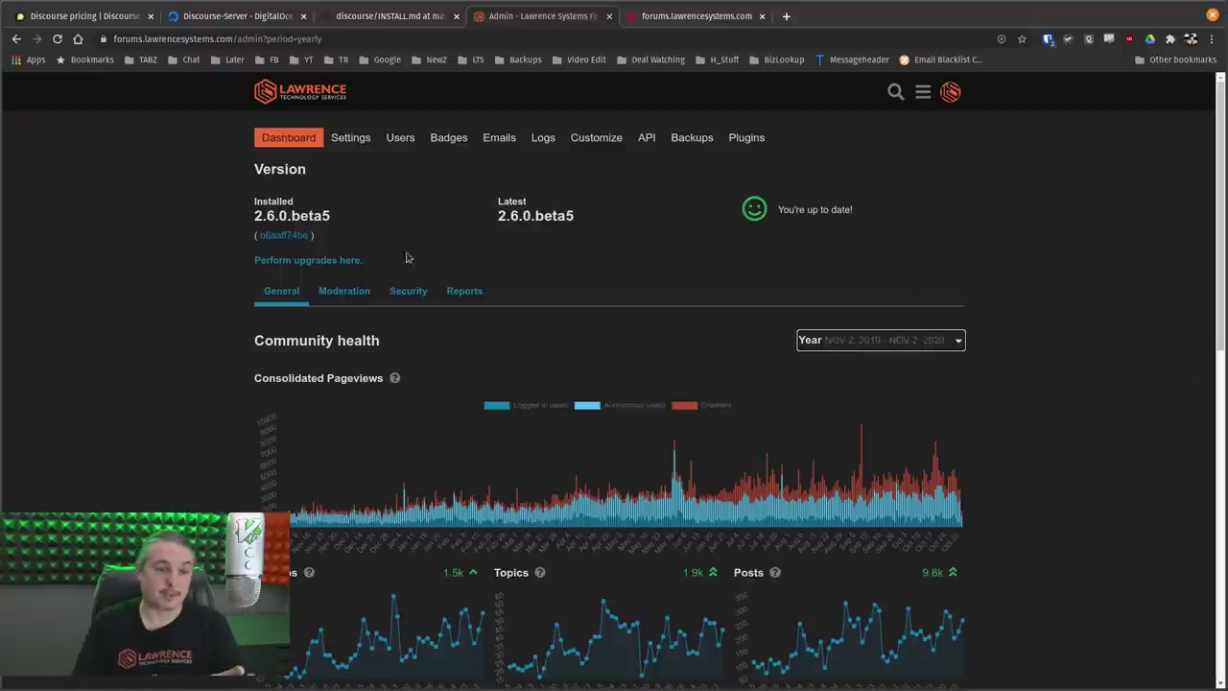
- Check pending discourse and docker_manager versions on the upgrade page, then return to the forum home
click(349, 262)
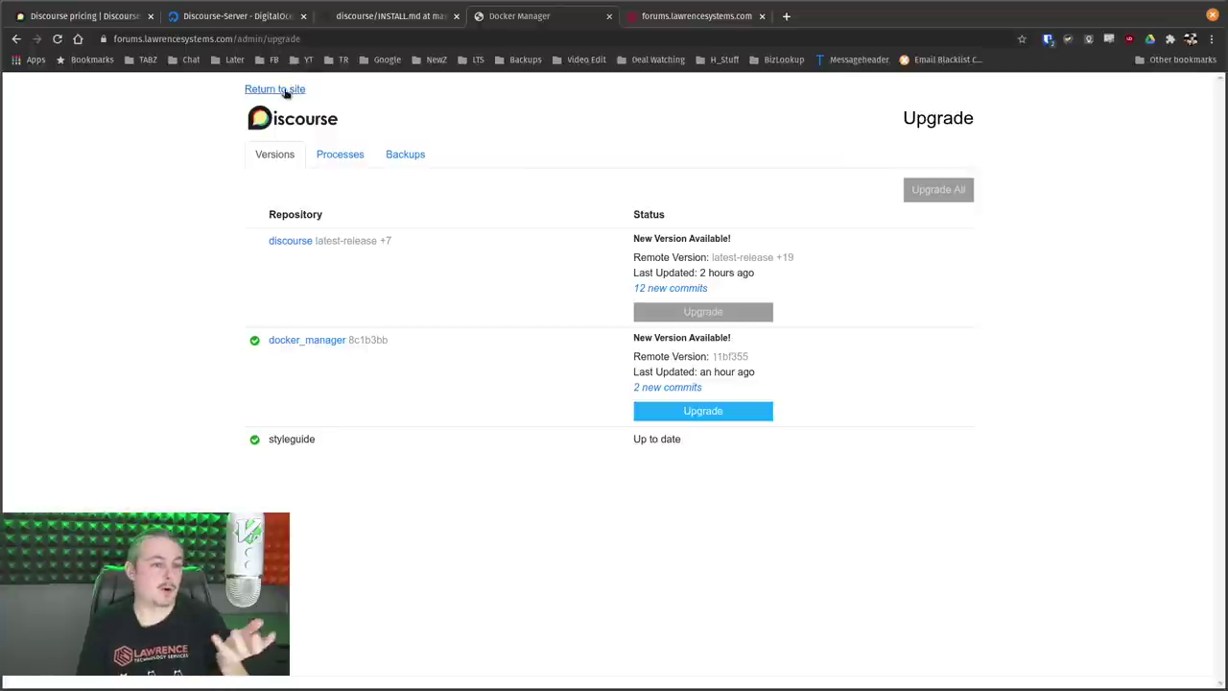
click(288, 89)
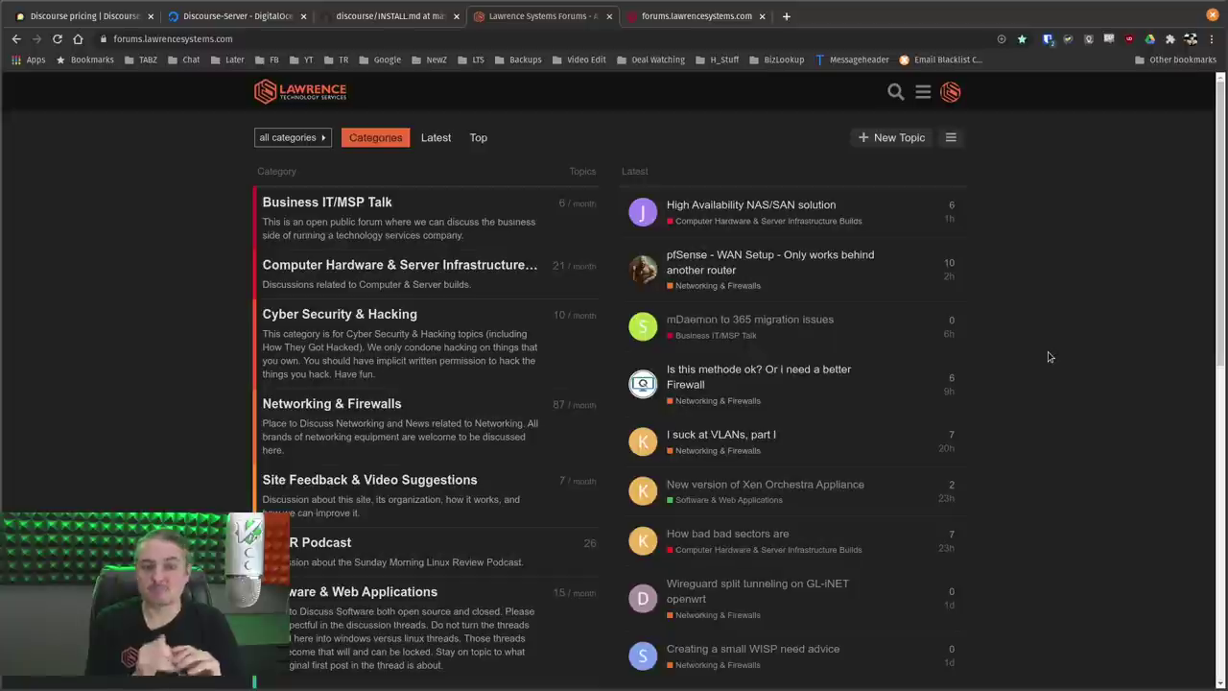
click(925, 91)
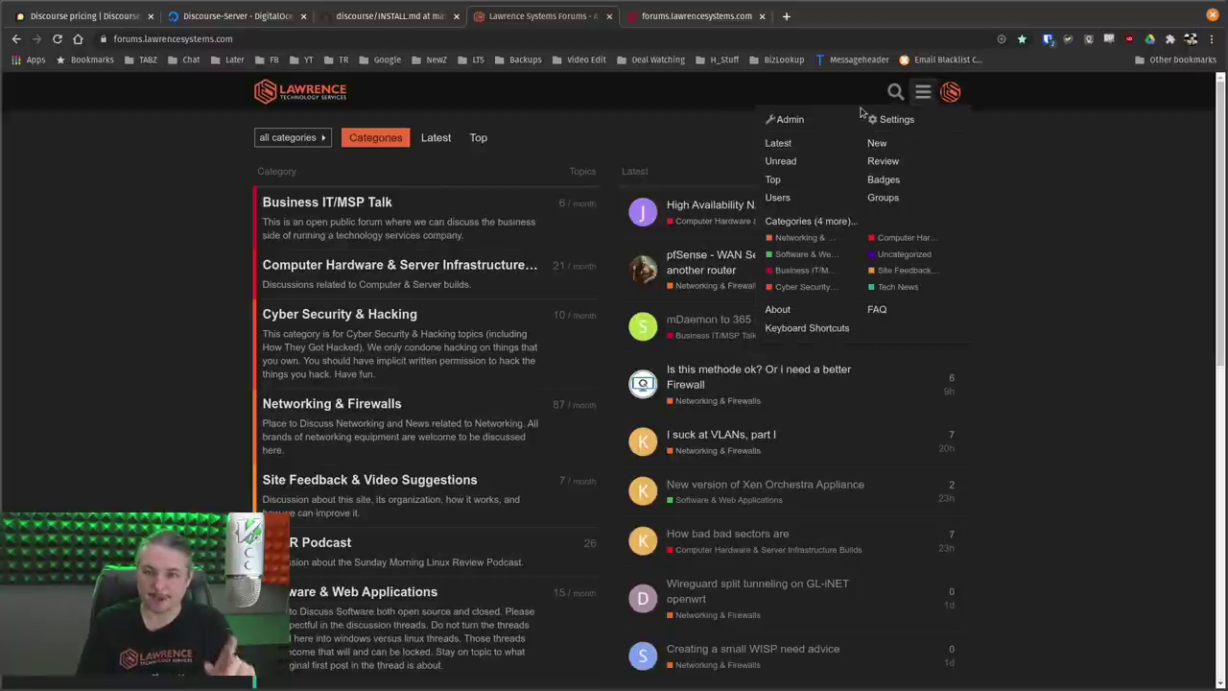
click(812, 120)
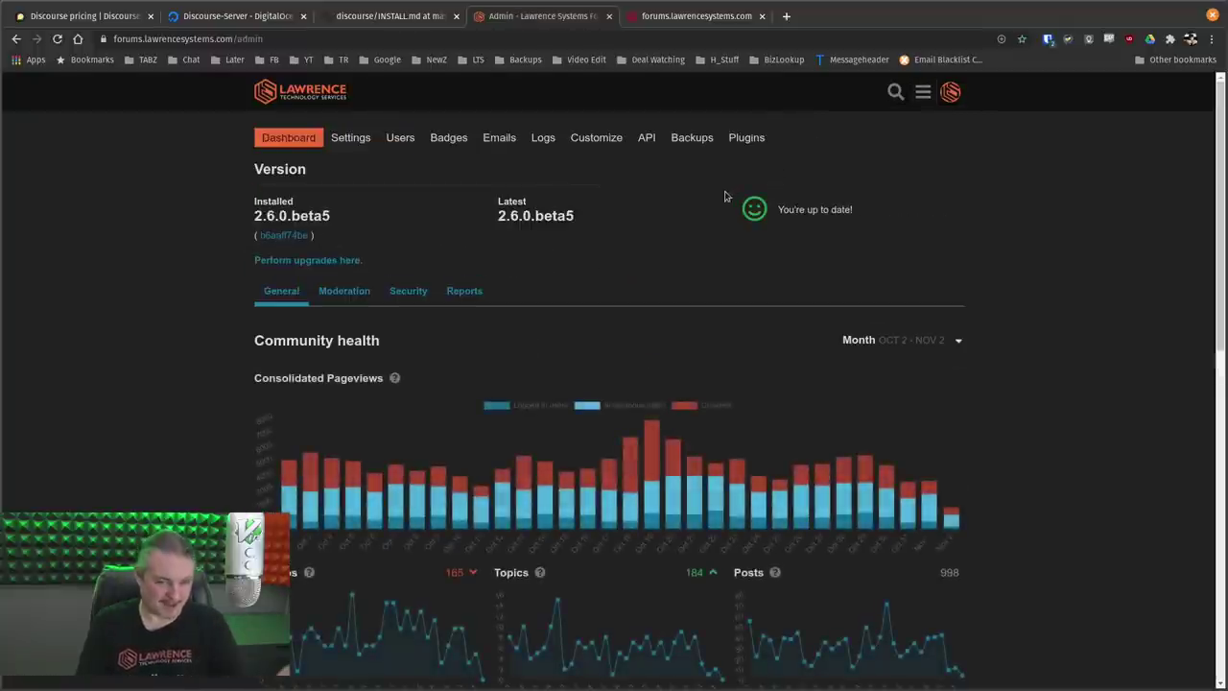
click(692, 137)
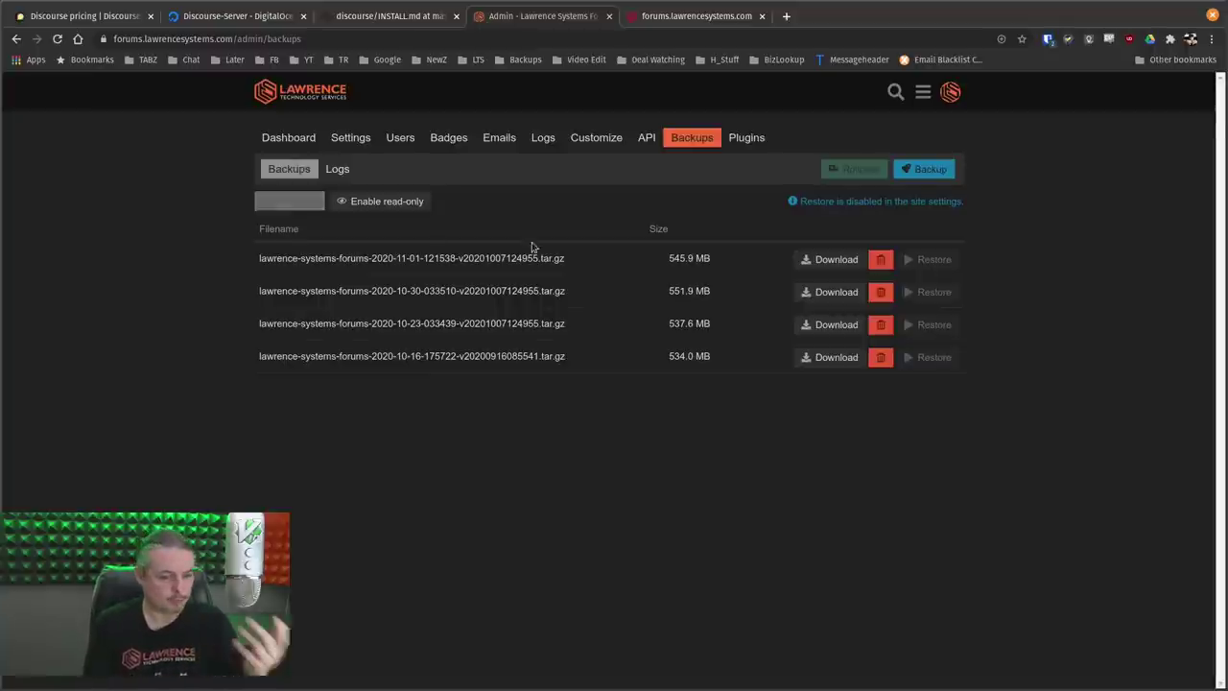
drag(670, 262, 726, 274)
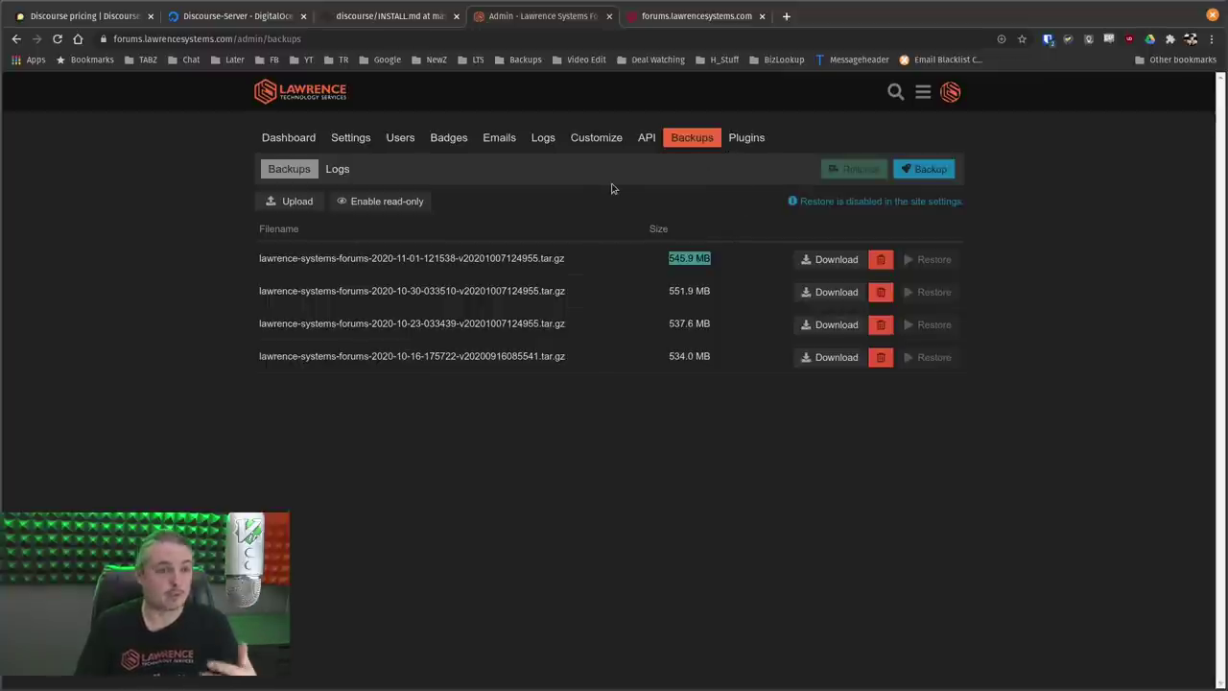
click(293, 96)
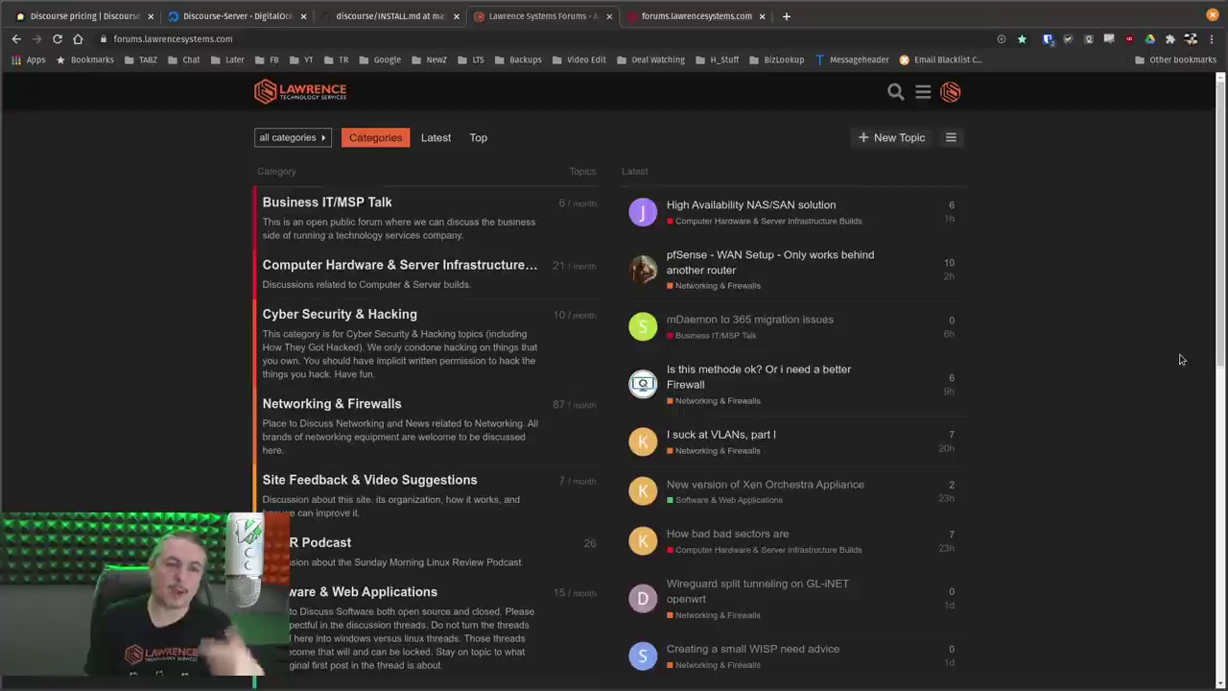
- Reopen the admin dashboard and review the monthly charts covering Oct 2 to Nov 2
click(925, 96)
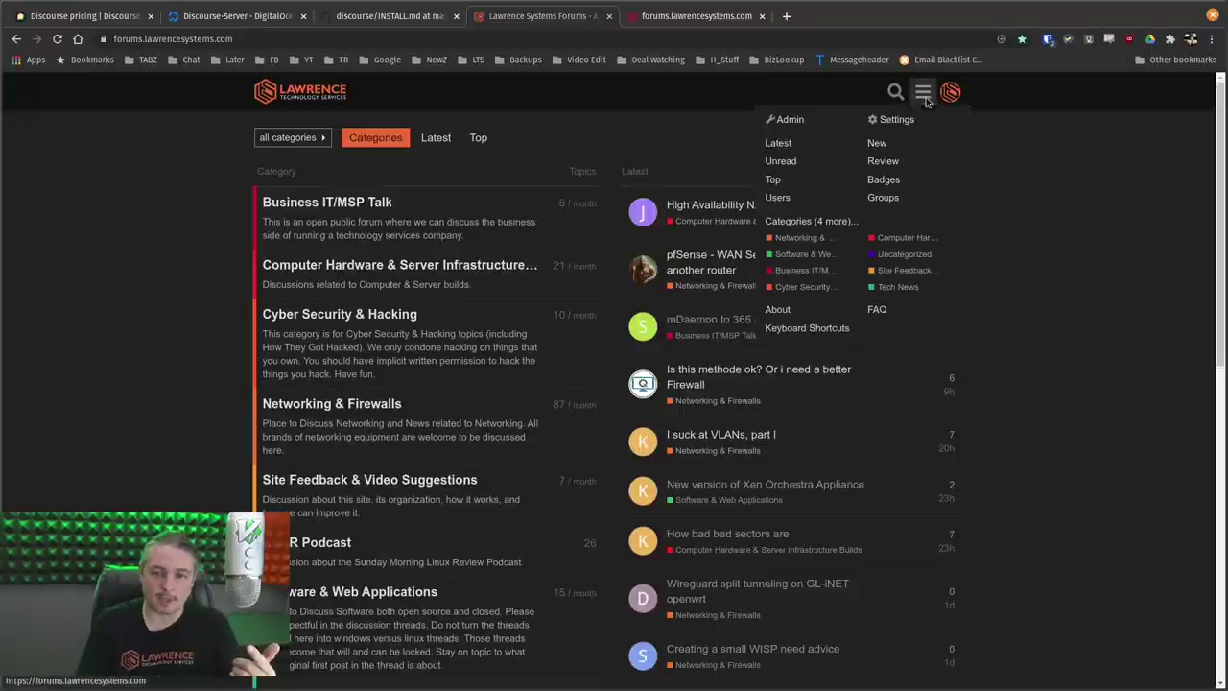
click(792, 121)
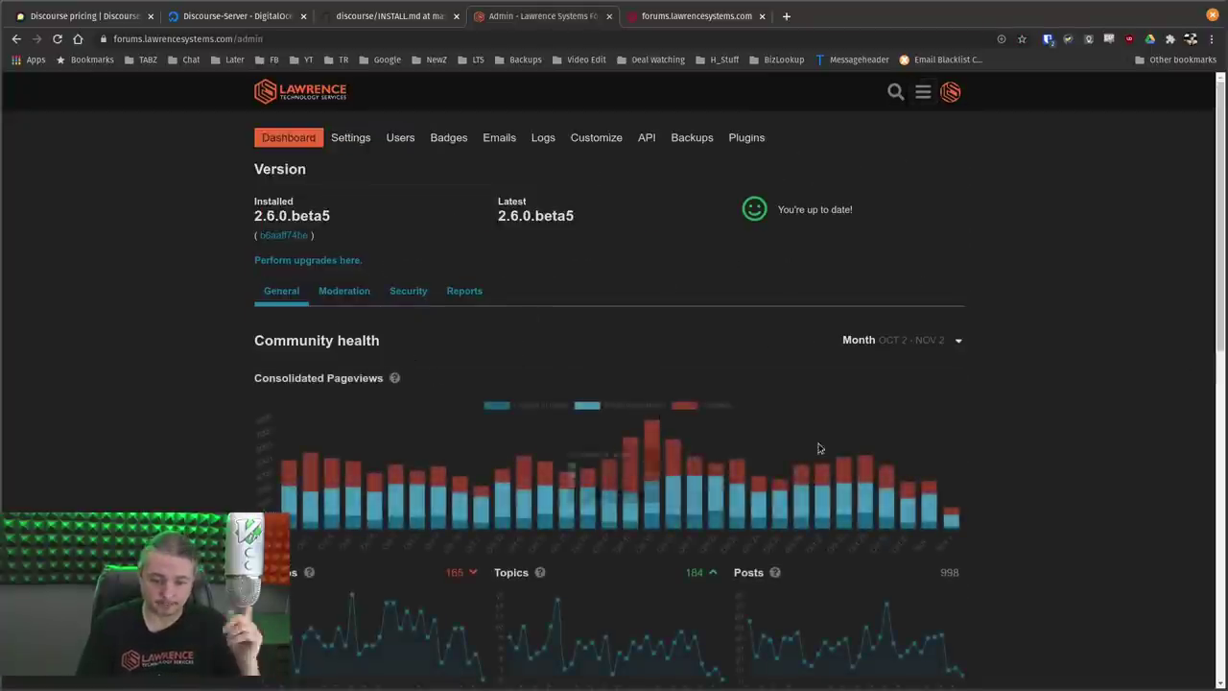
scroll(729, 413, down, 1)
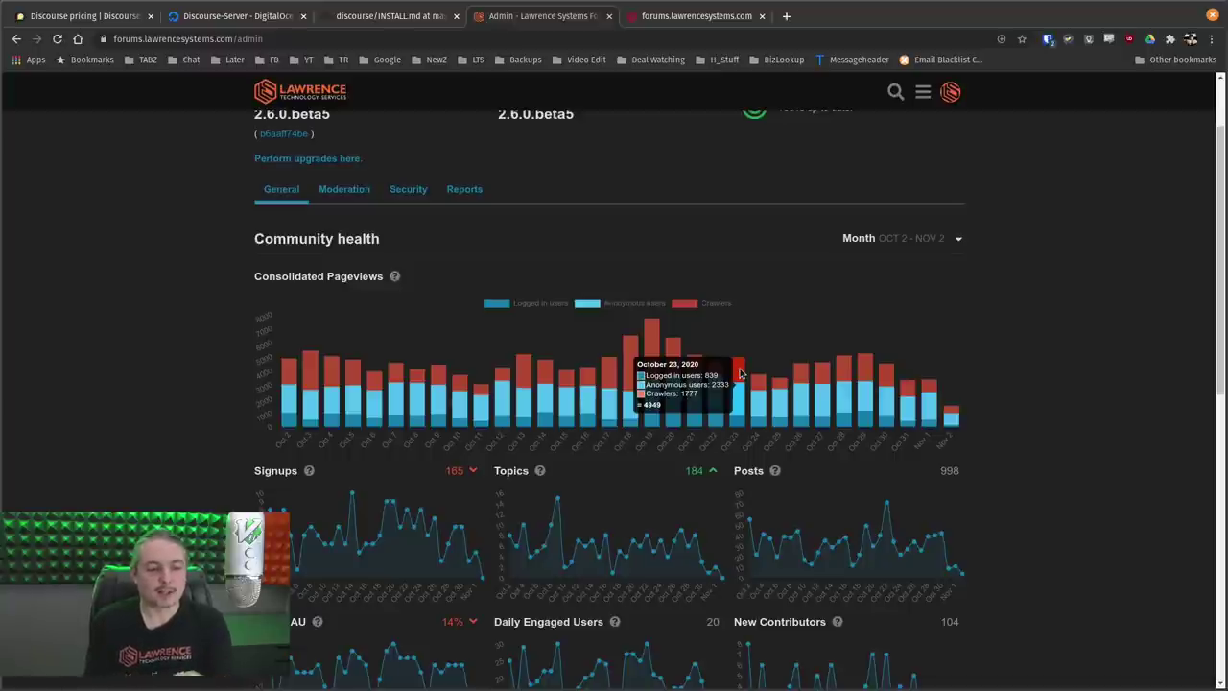
scroll(739, 372, up, 2)
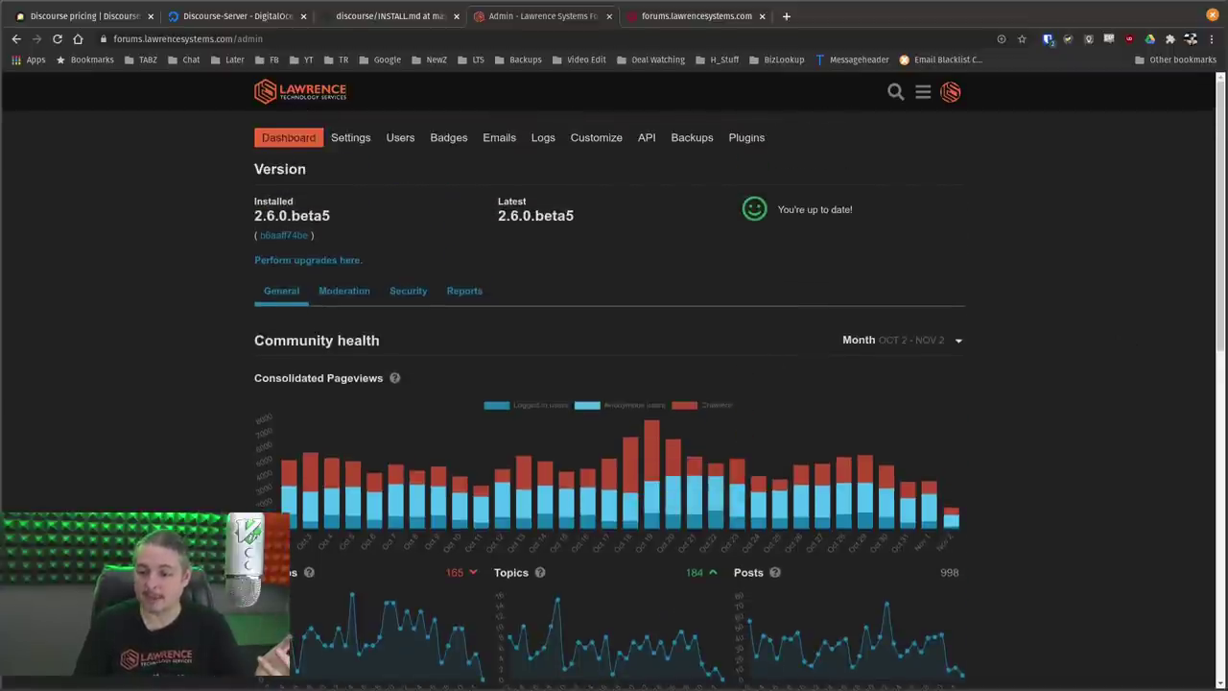
- Switch to the Discourse pricing tab listing Standard $100/mo, Business $300/mo and Enterprise
click(84, 16)
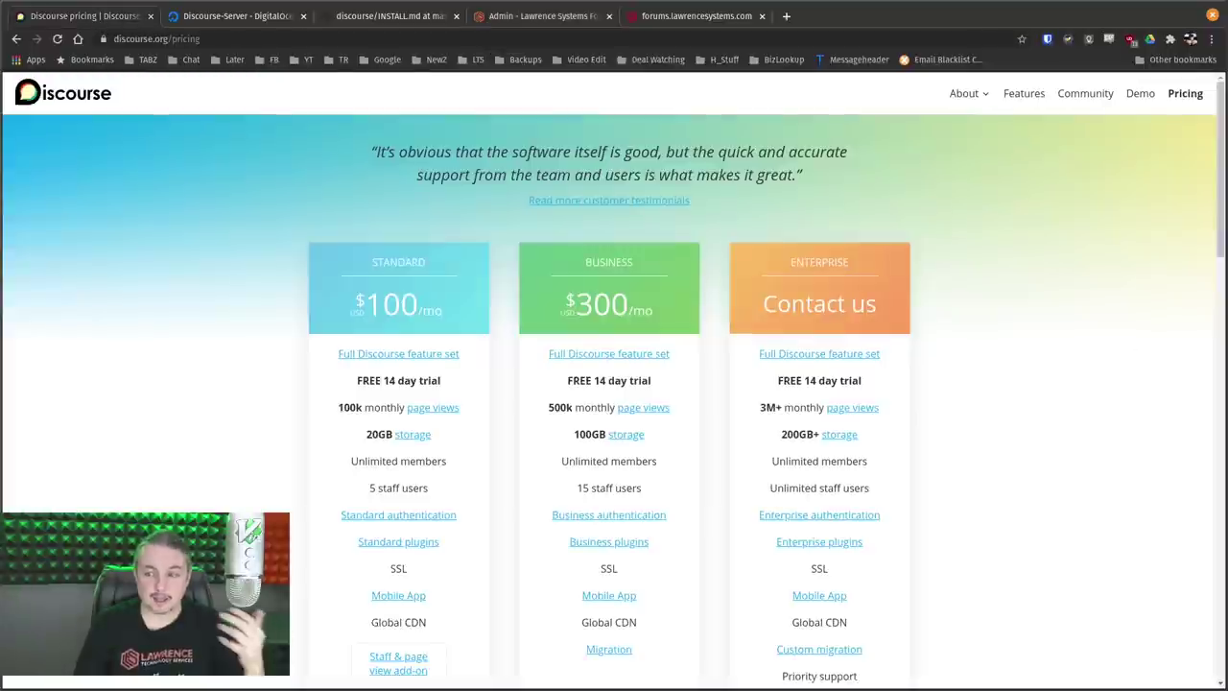